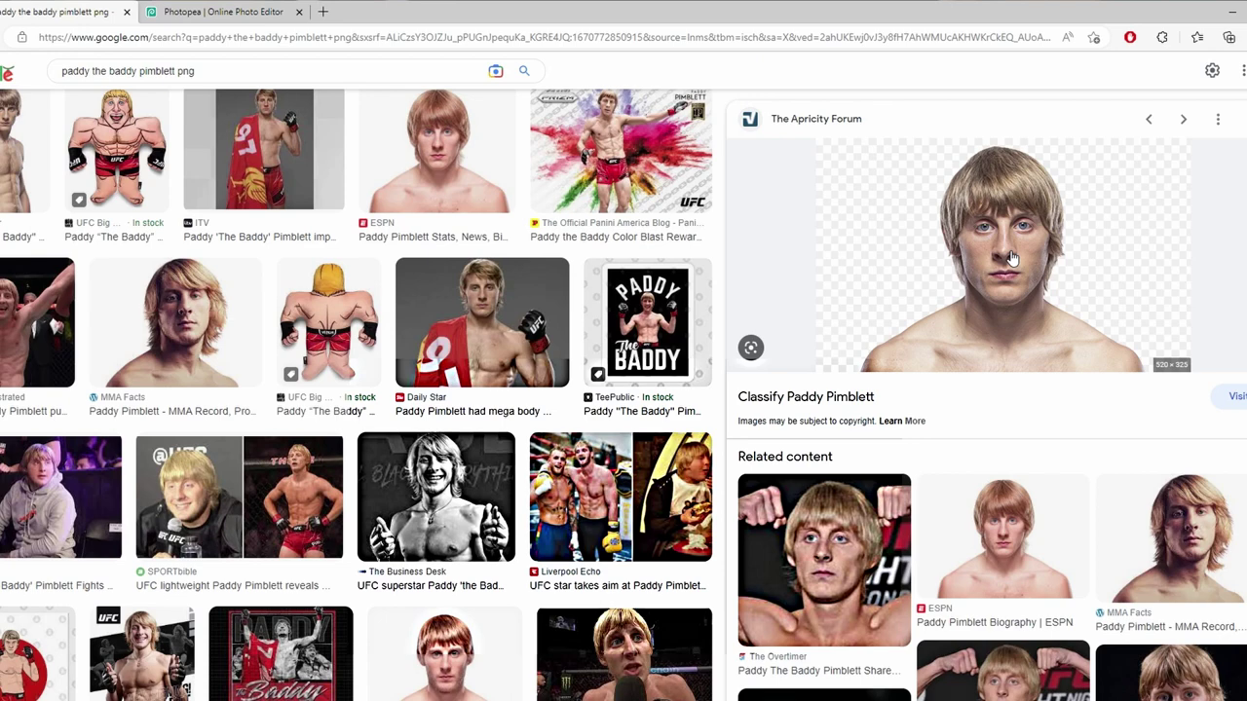
- Copy the transparent-background Paddy Pimblett portrait from the image search and paste it into the blank Photoshop document
right_click(1010, 257)
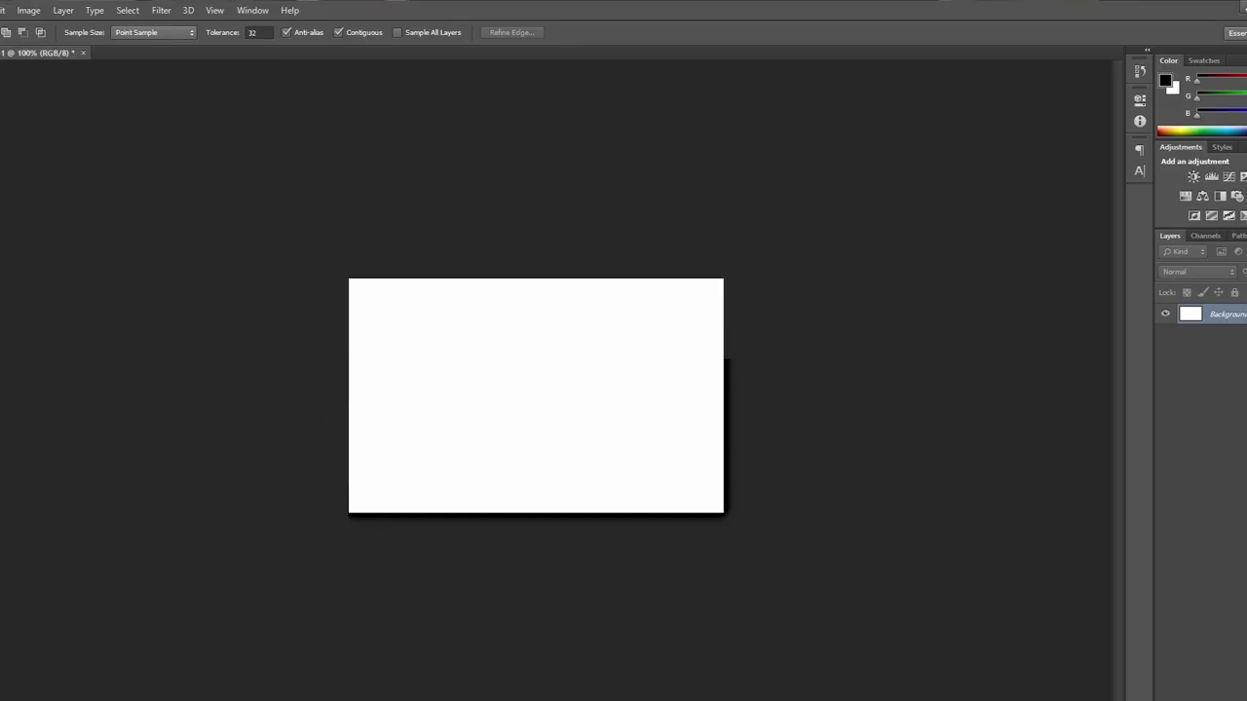
key(v)
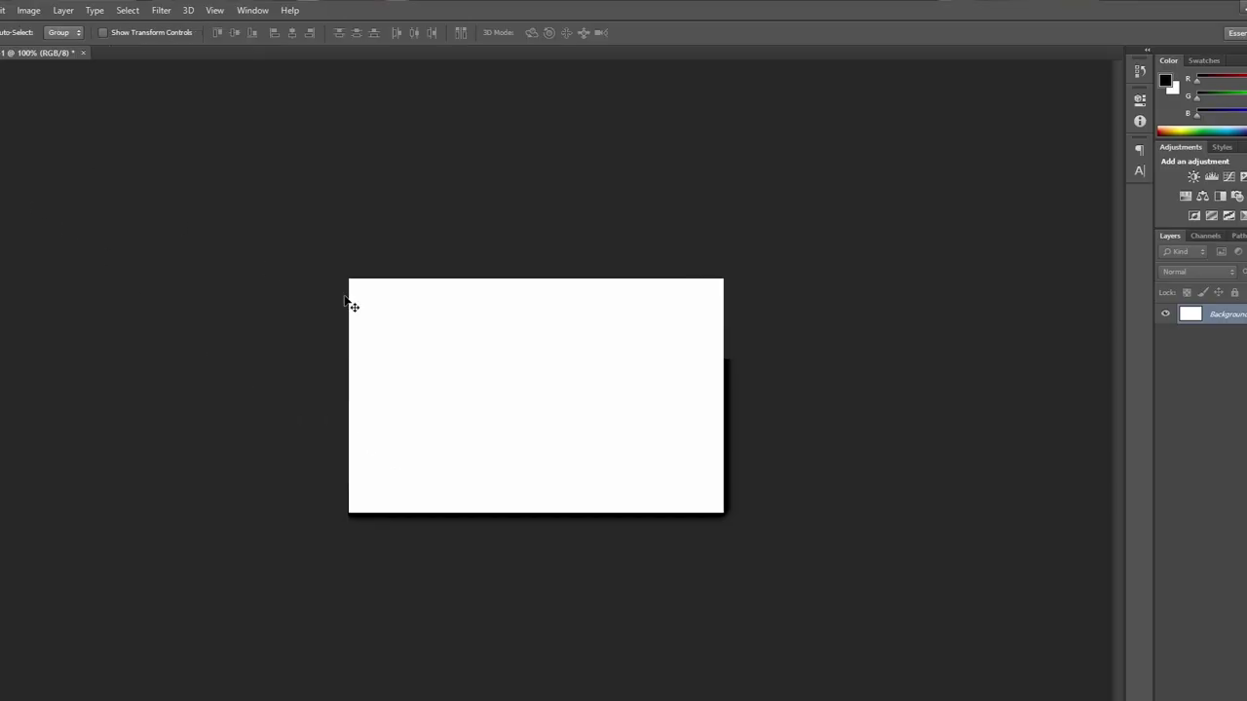
key(ctrl+v)
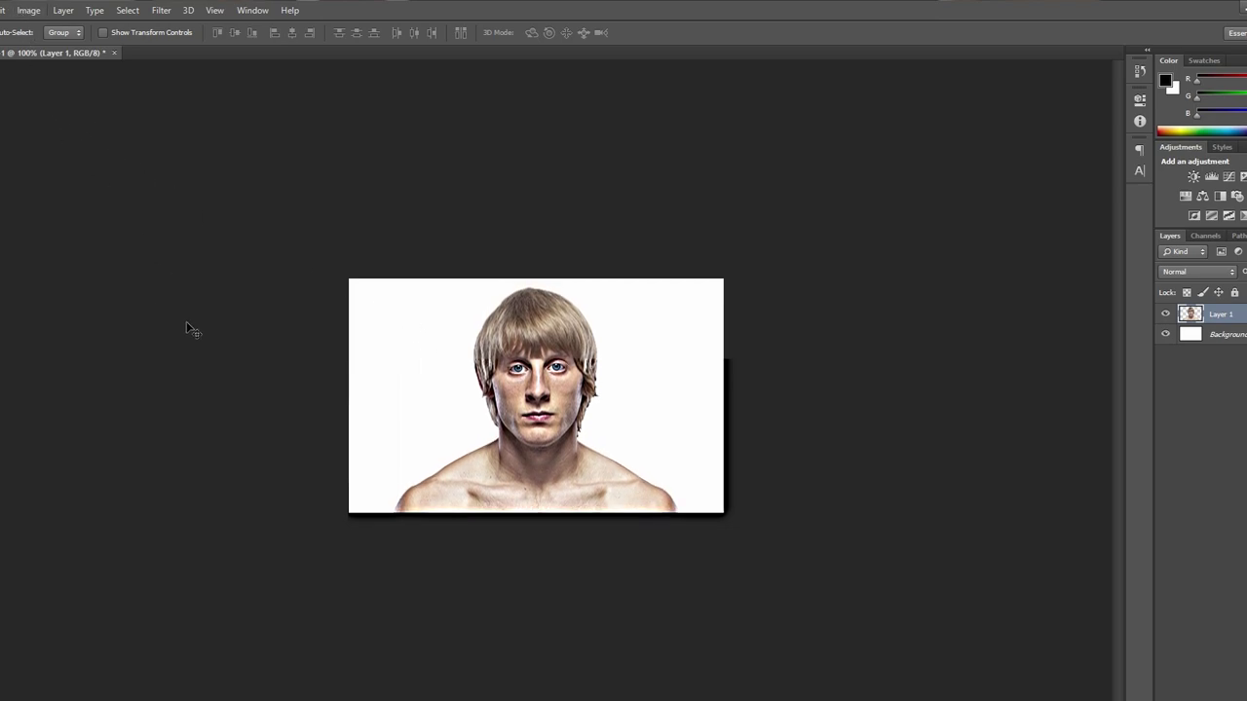
- Convert the pasted portrait layer to grayscale with the Black & White adjustment, using the Default preset
click(28, 10)
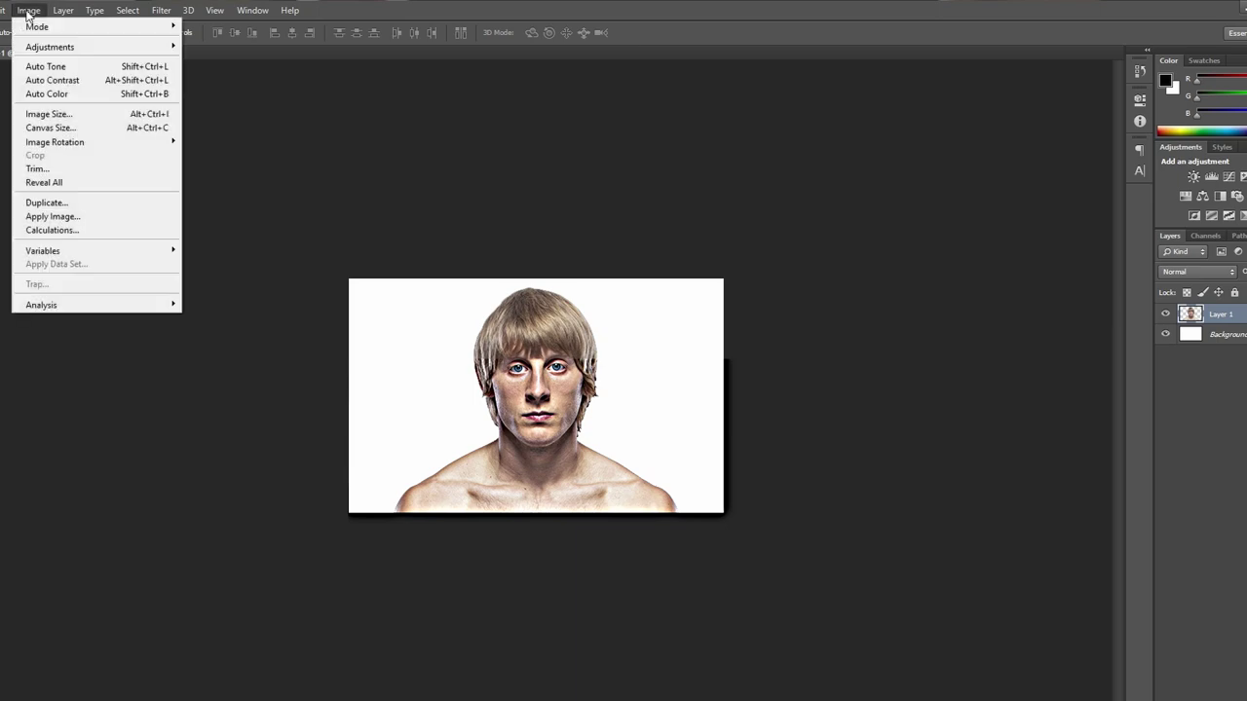
click(320, 230)
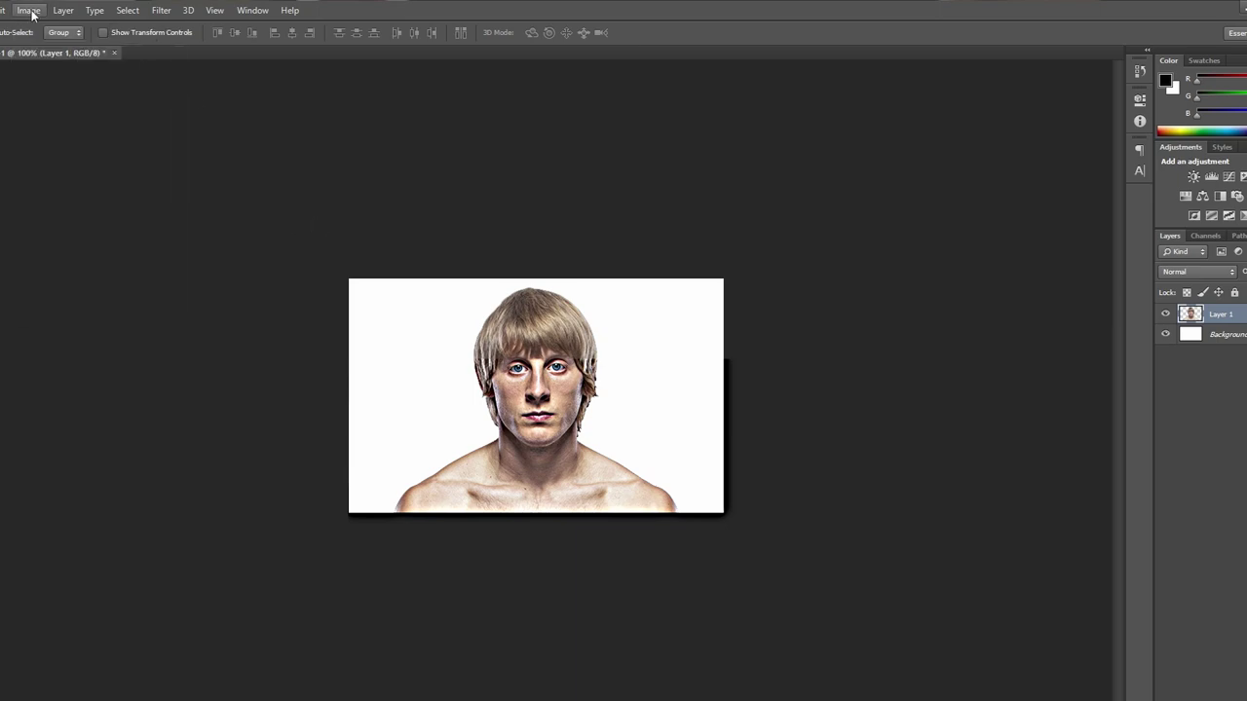
click(28, 11)
click(208, 103)
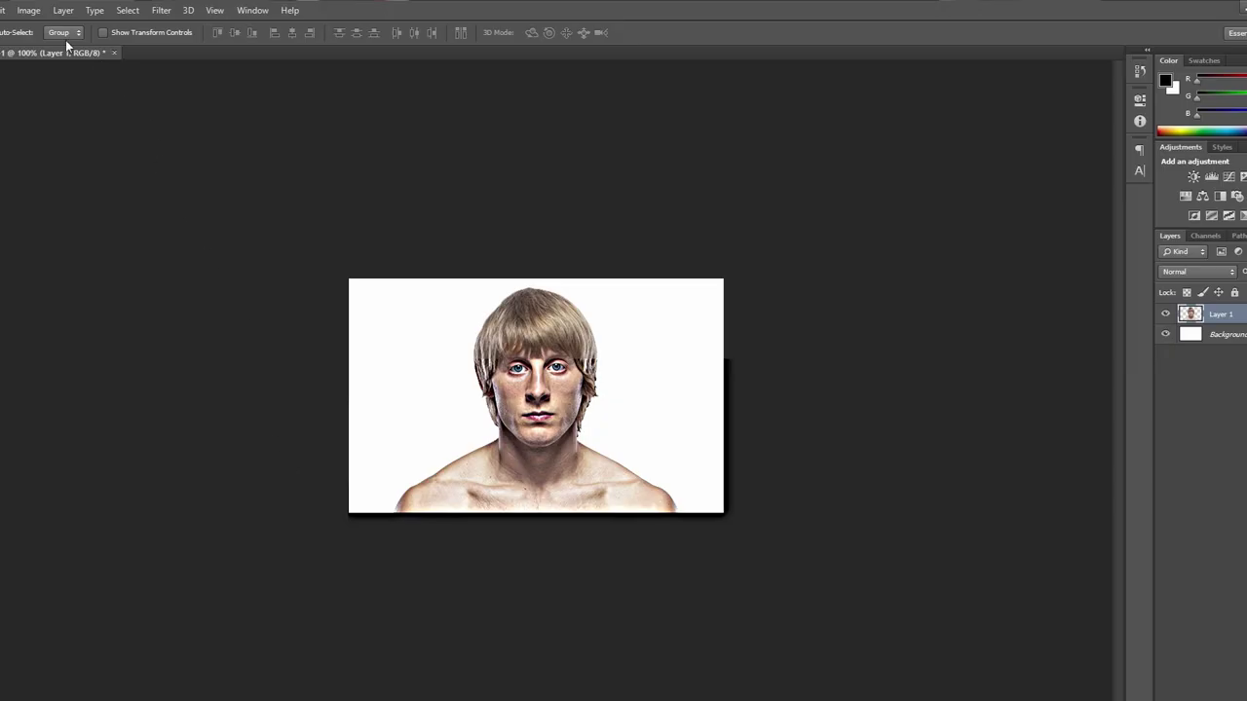
click(28, 11)
mouse_move(58, 49)
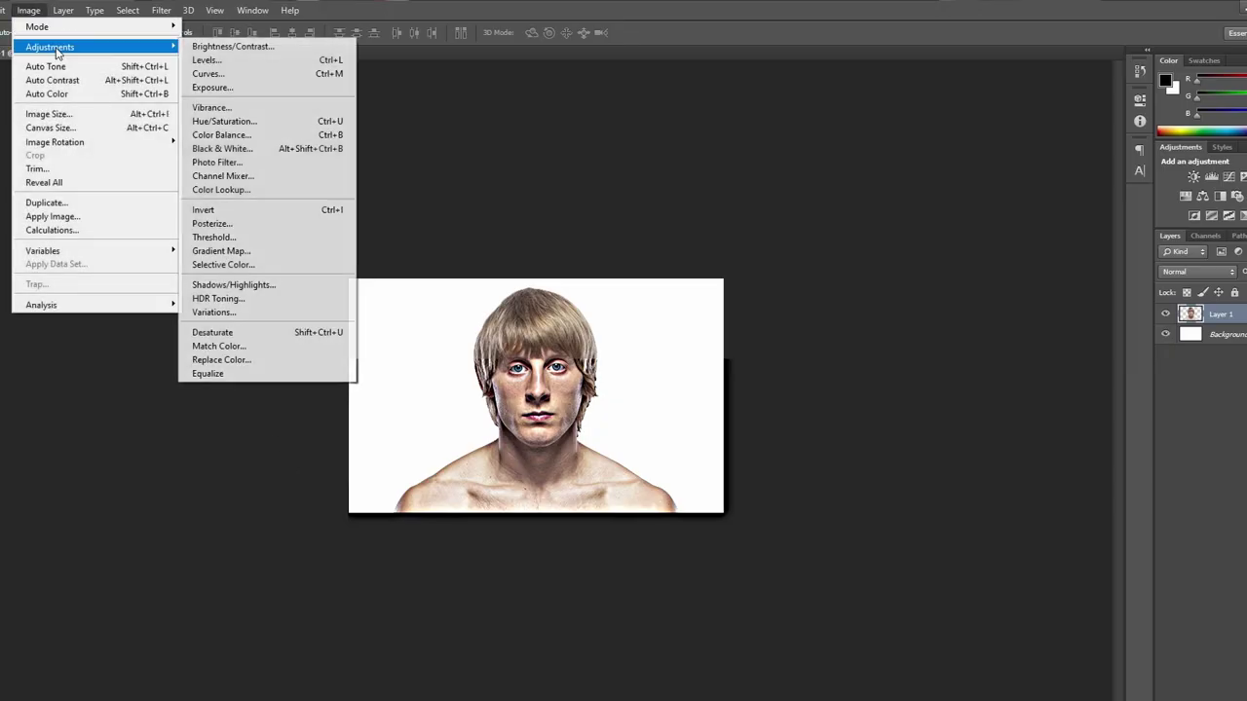
click(244, 154)
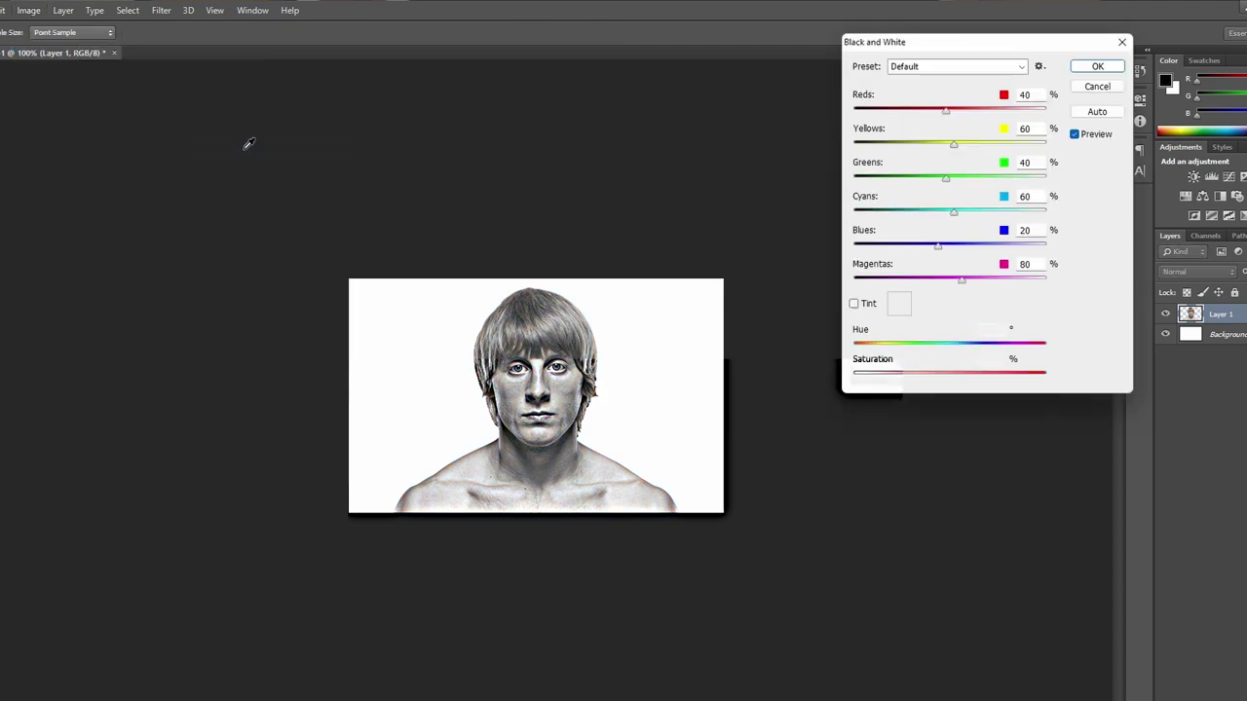
click(1096, 64)
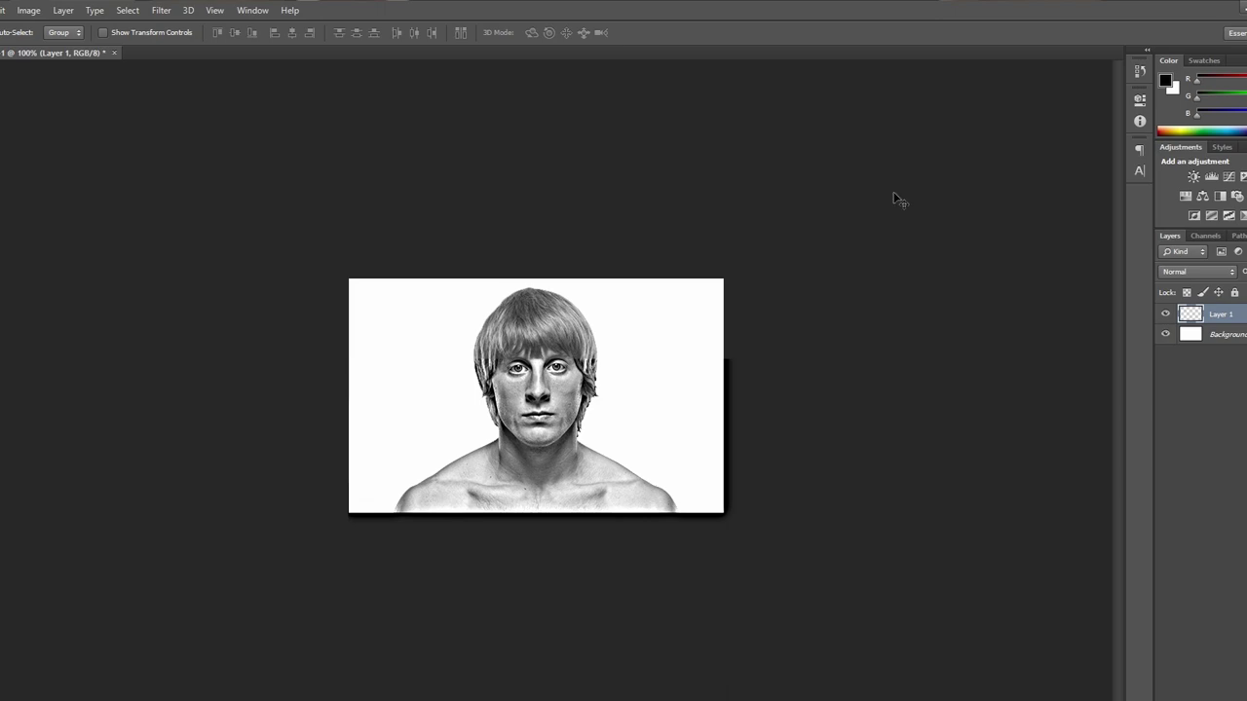
- Copy the black-and-white portrait into the Inkscape document and set its height to 85 mm
click(1, 10)
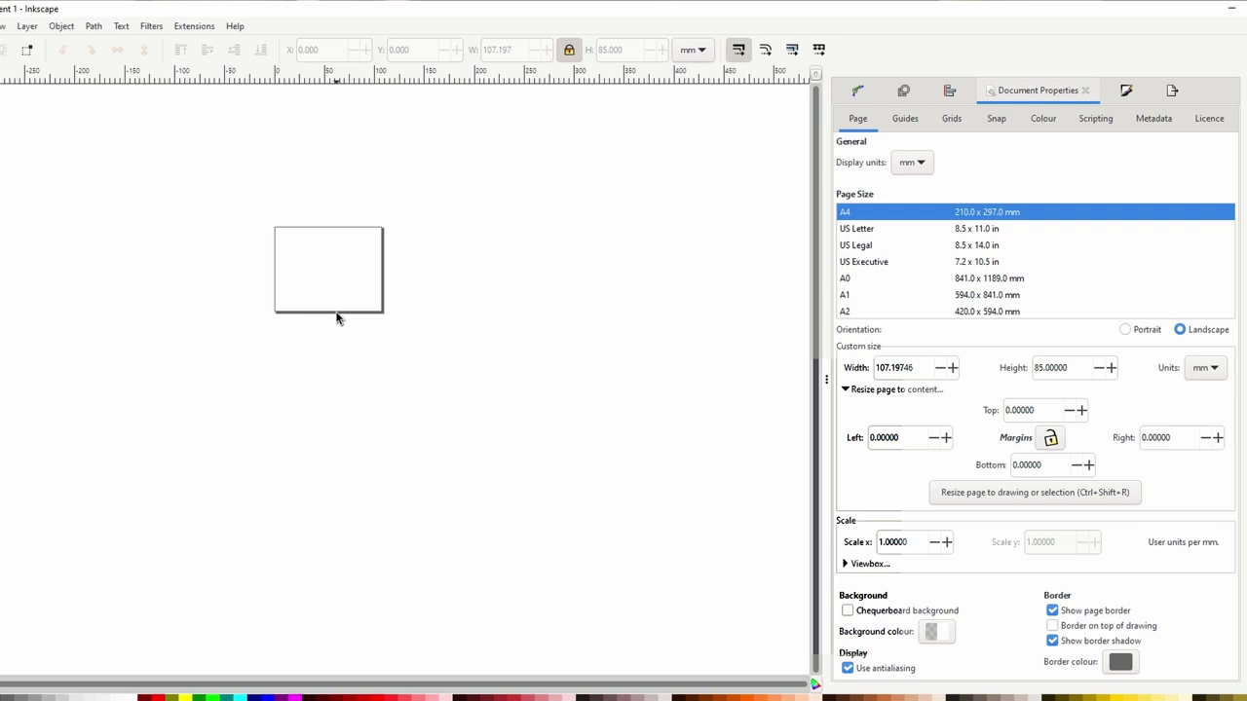
key(ctrl+v)
triple_click(624, 50)
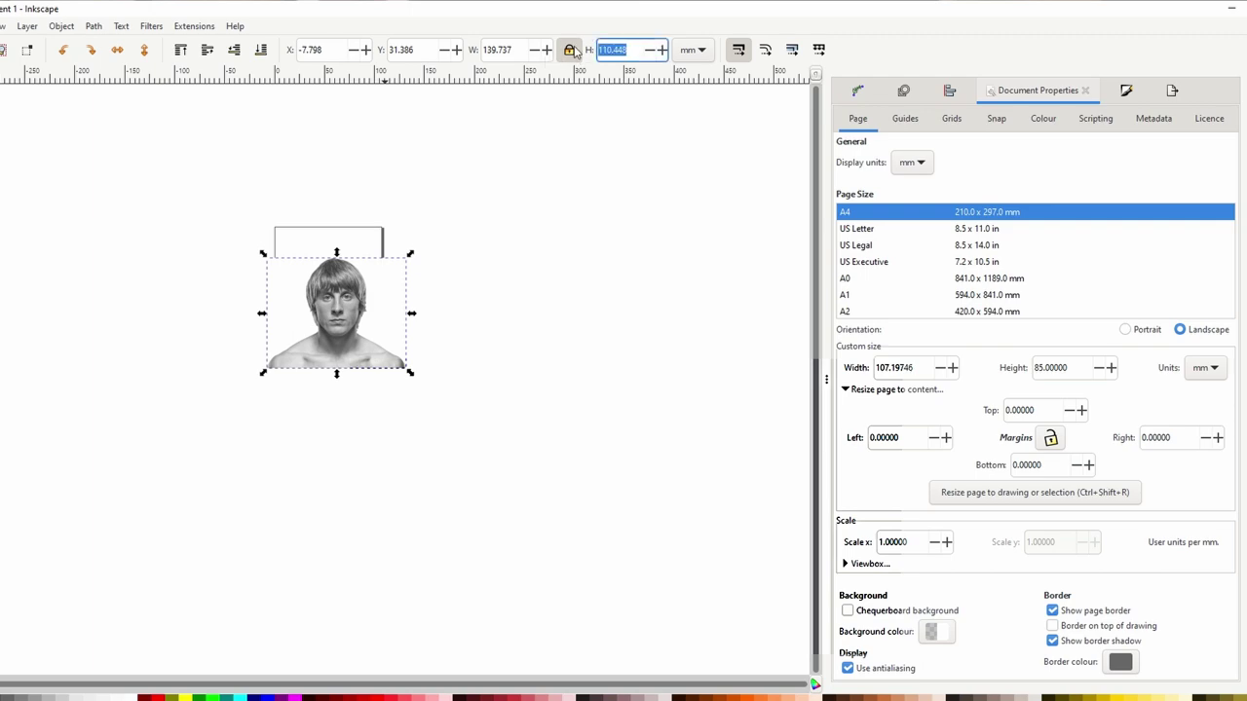
text(850)
key(Return)
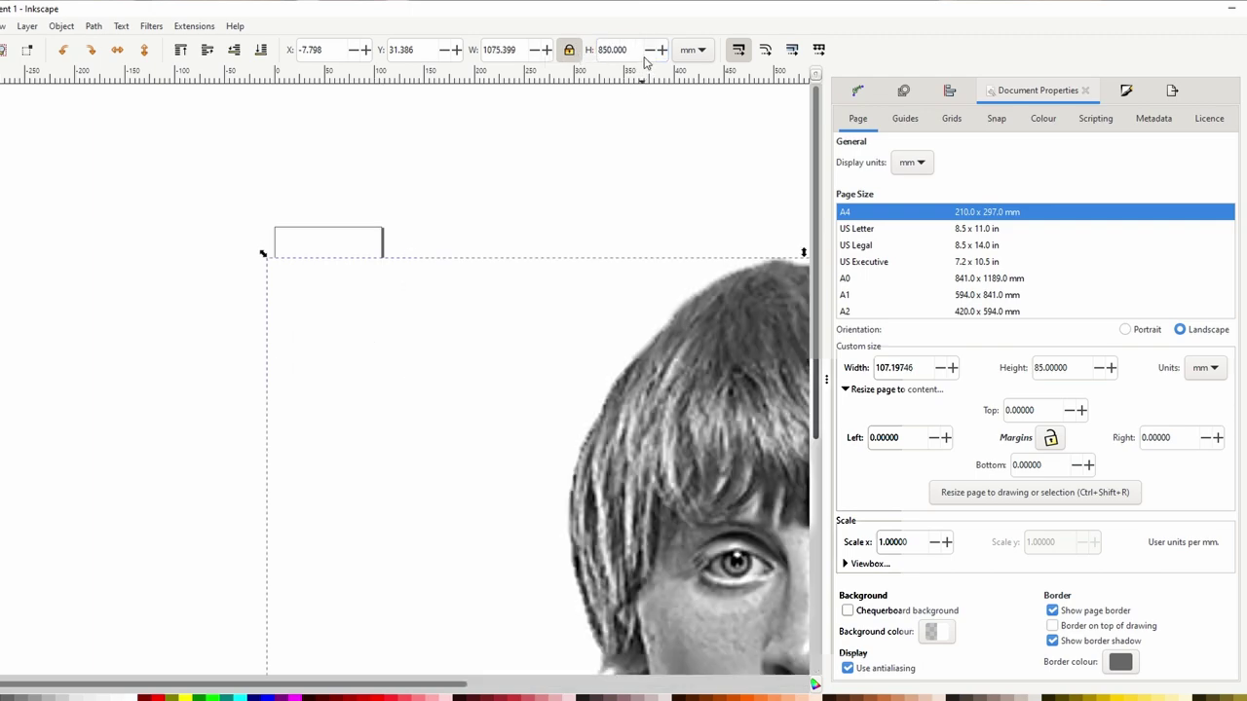
text(85)
key(Return)
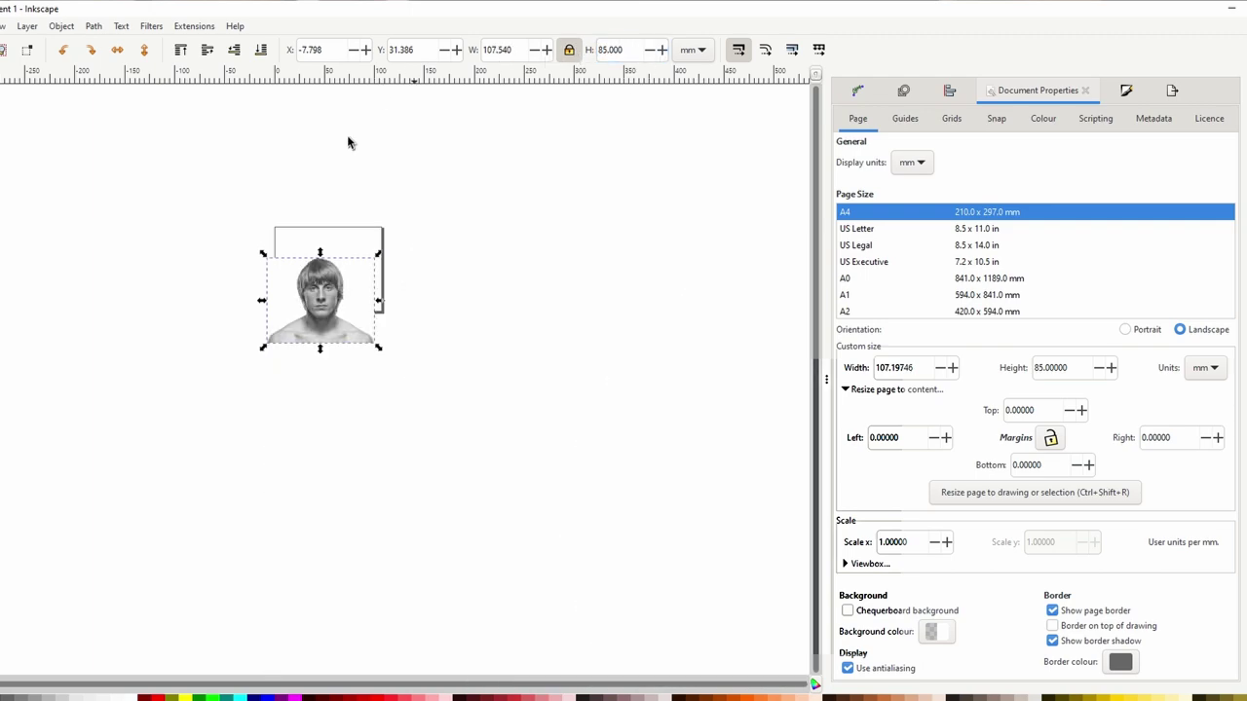
- Move the portrait onto the page and center it vertically and horizontally relative to Page
drag(334, 298, 336, 261)
click(947, 92)
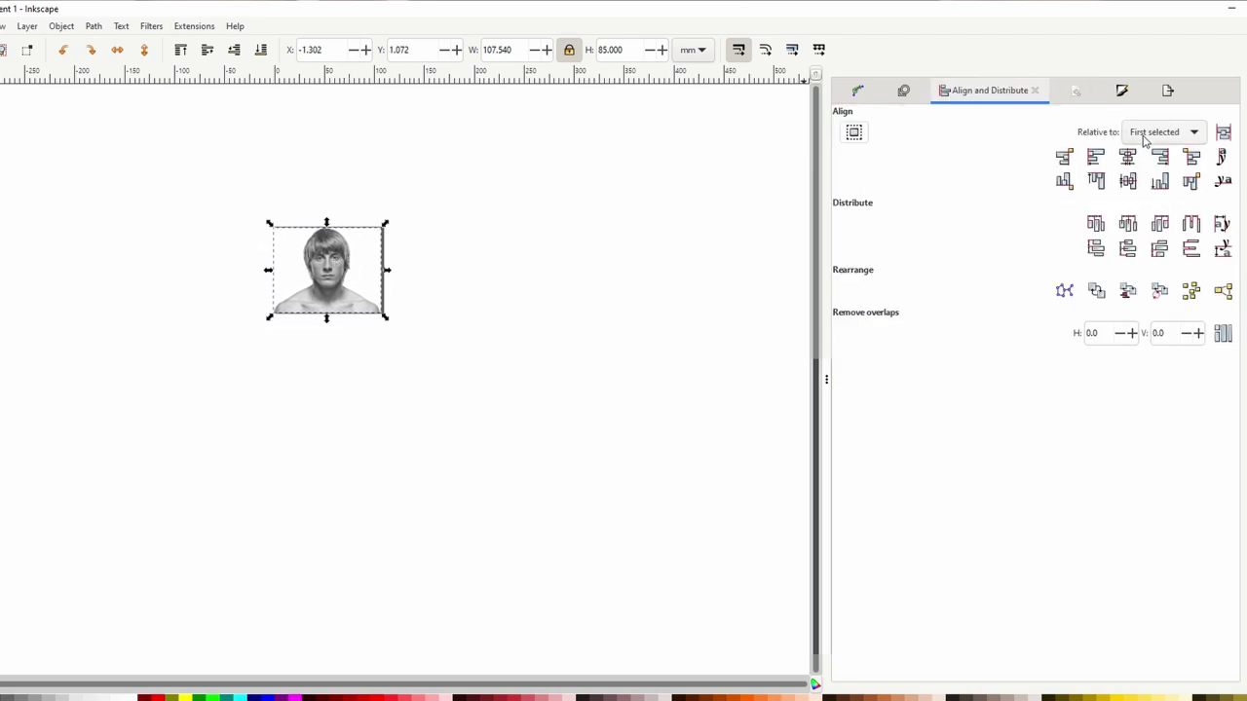
click(1146, 138)
click(1152, 195)
click(1126, 180)
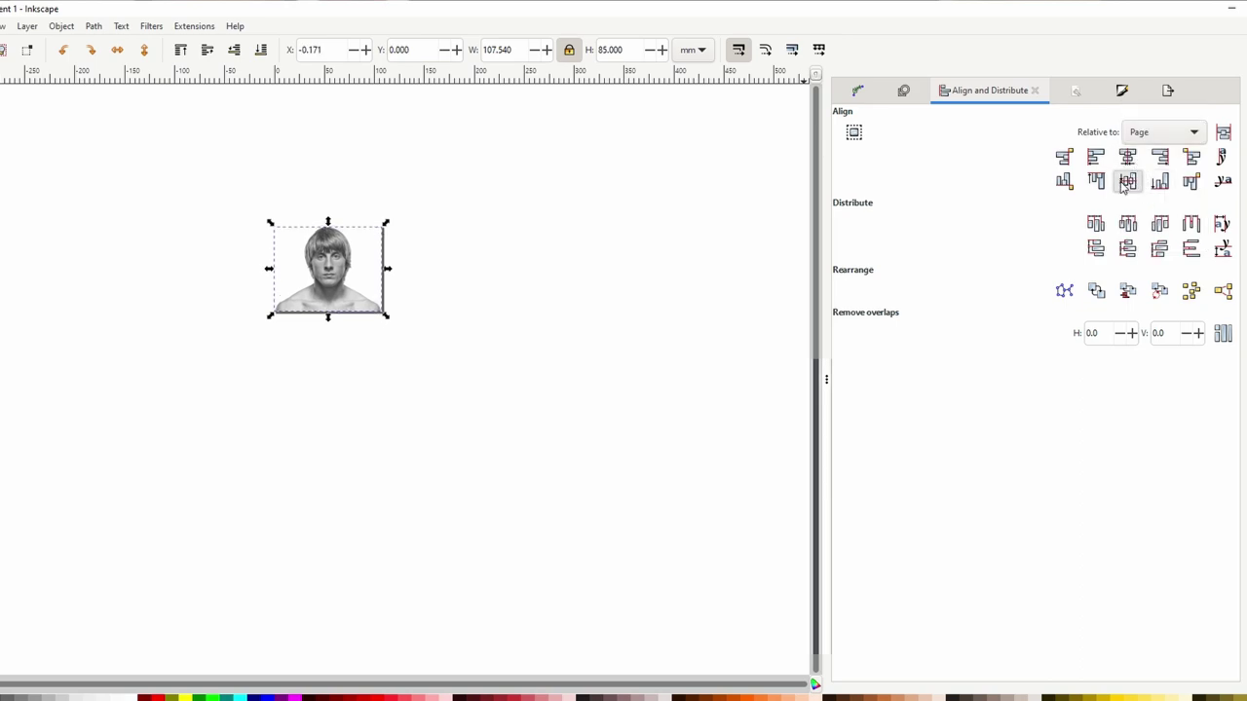
- Deselect the portrait and save the Inkscape drawing as paddy.svg
key(Escape)
click(3, 25)
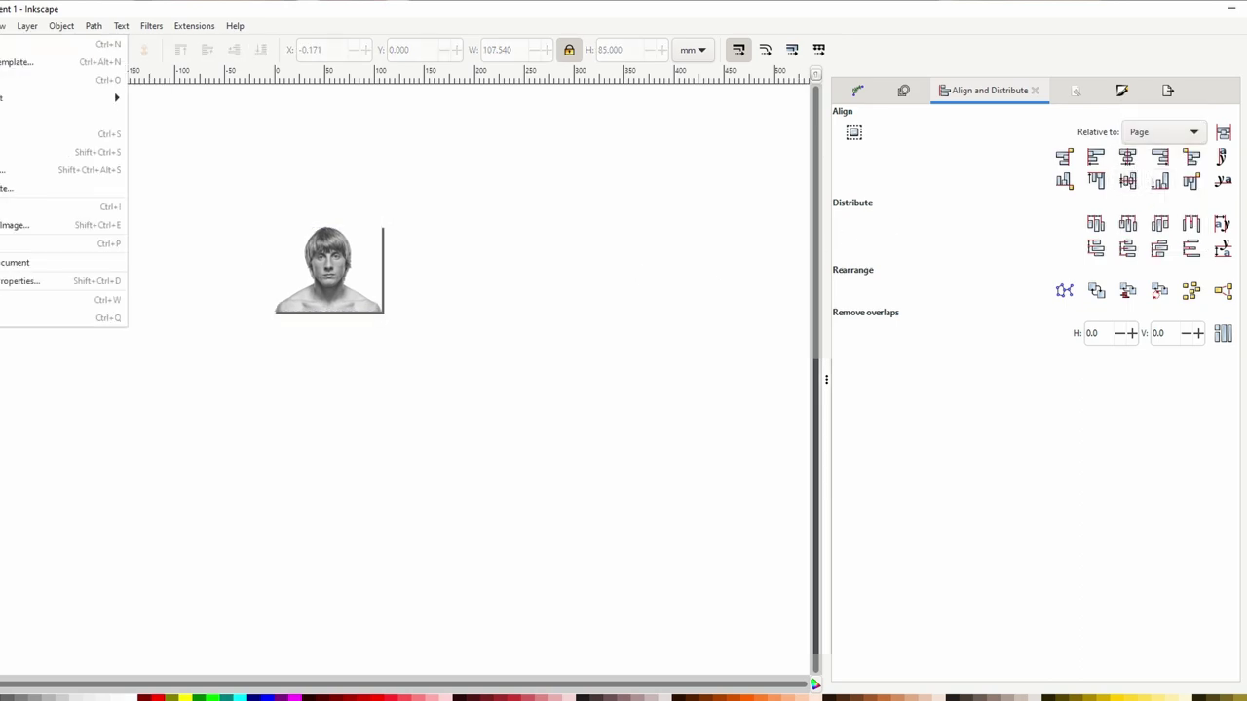
click(58, 135)
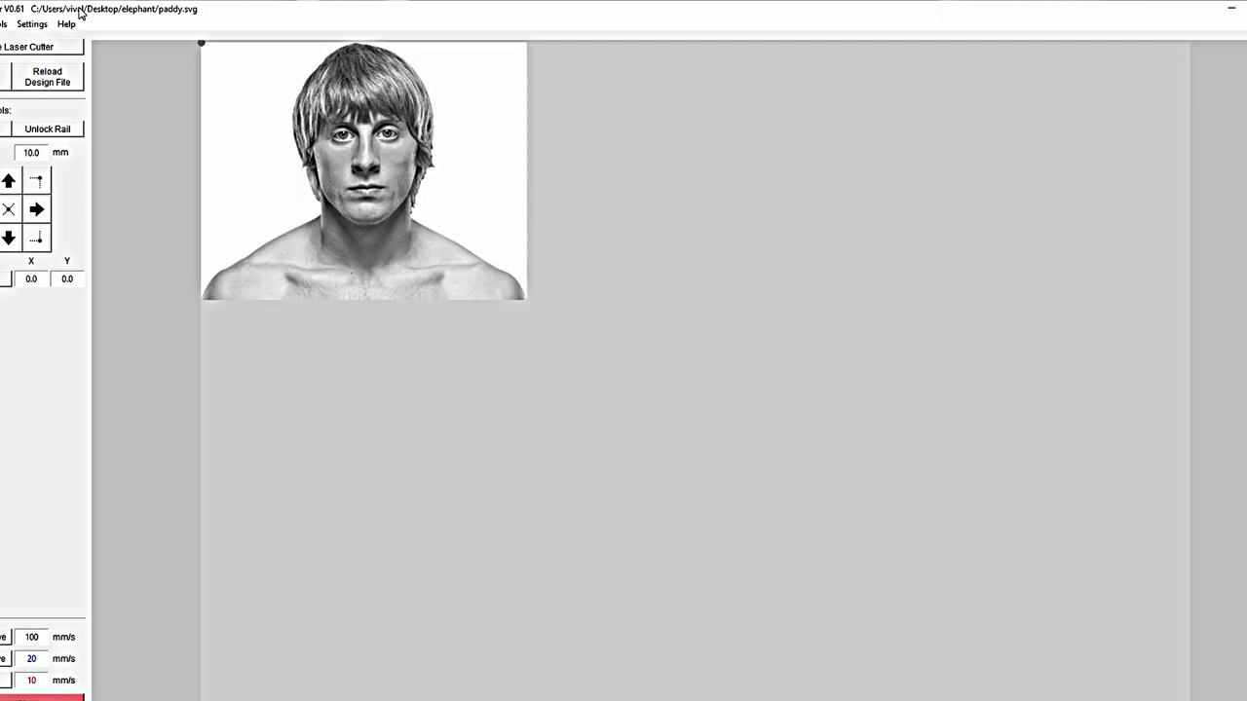
- Show the laser software's Advanced Settings and compare the portrait with Halftone (Dither) on and off
click(39, 24)
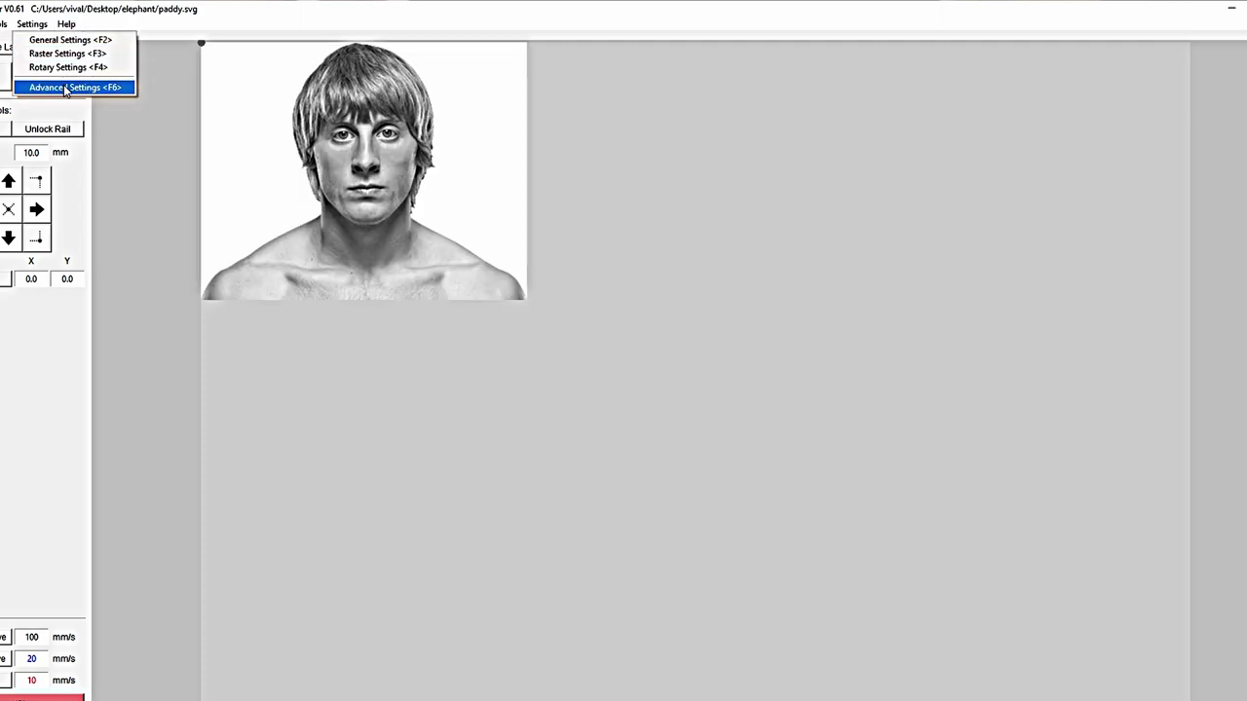
click(65, 87)
click(208, 73)
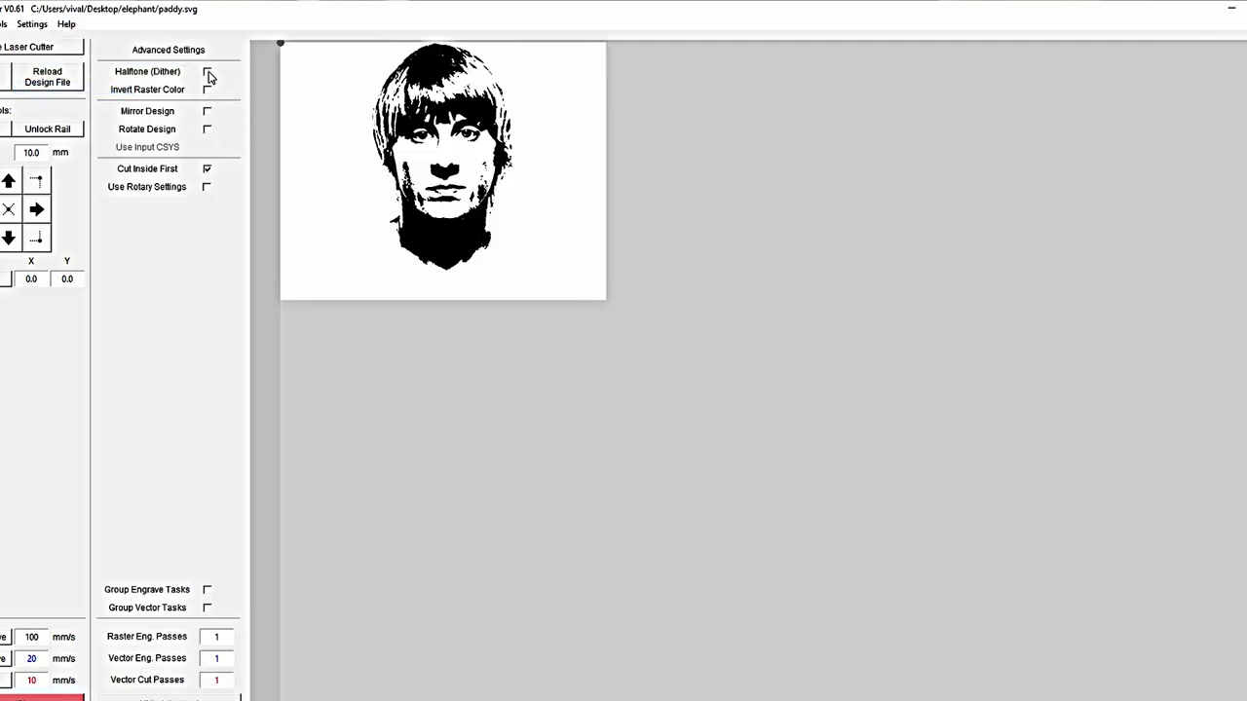
click(208, 73)
click(208, 73)
click(207, 73)
click(208, 73)
- Compare the portrait with Invert Raster Color on and off, ending with inversion disabled and Halftone (Dither) enabled
click(207, 90)
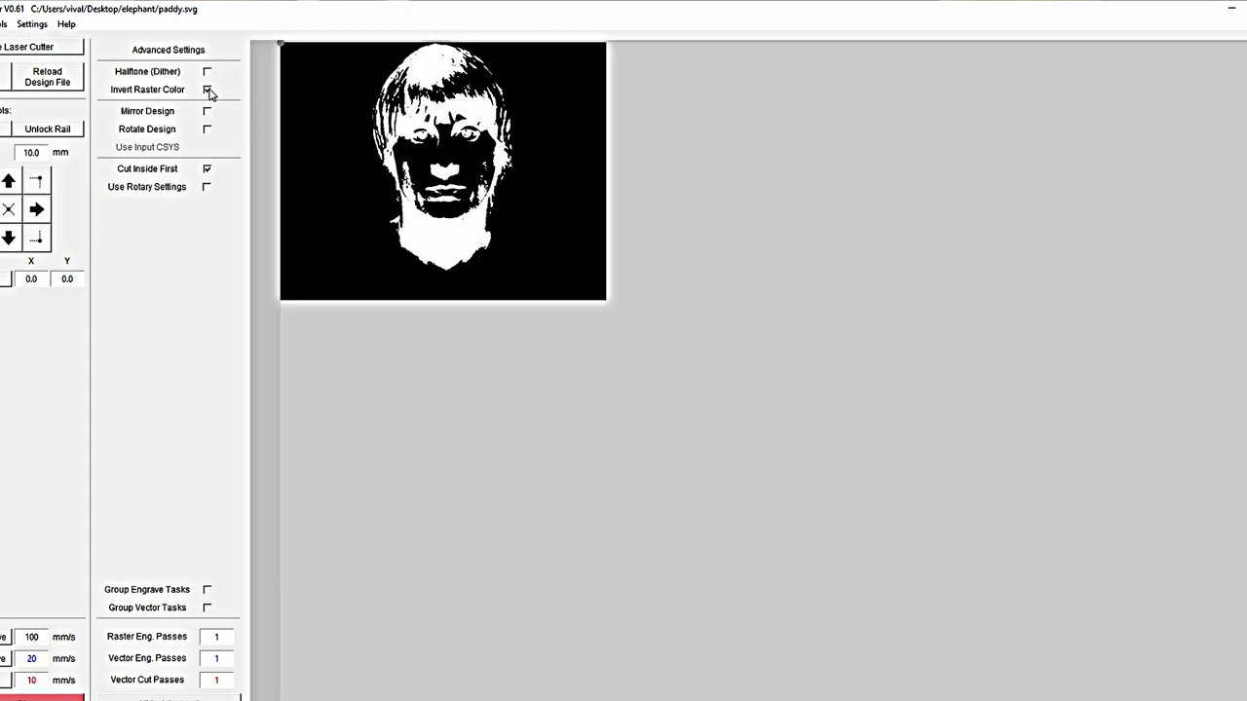
click(207, 73)
click(208, 89)
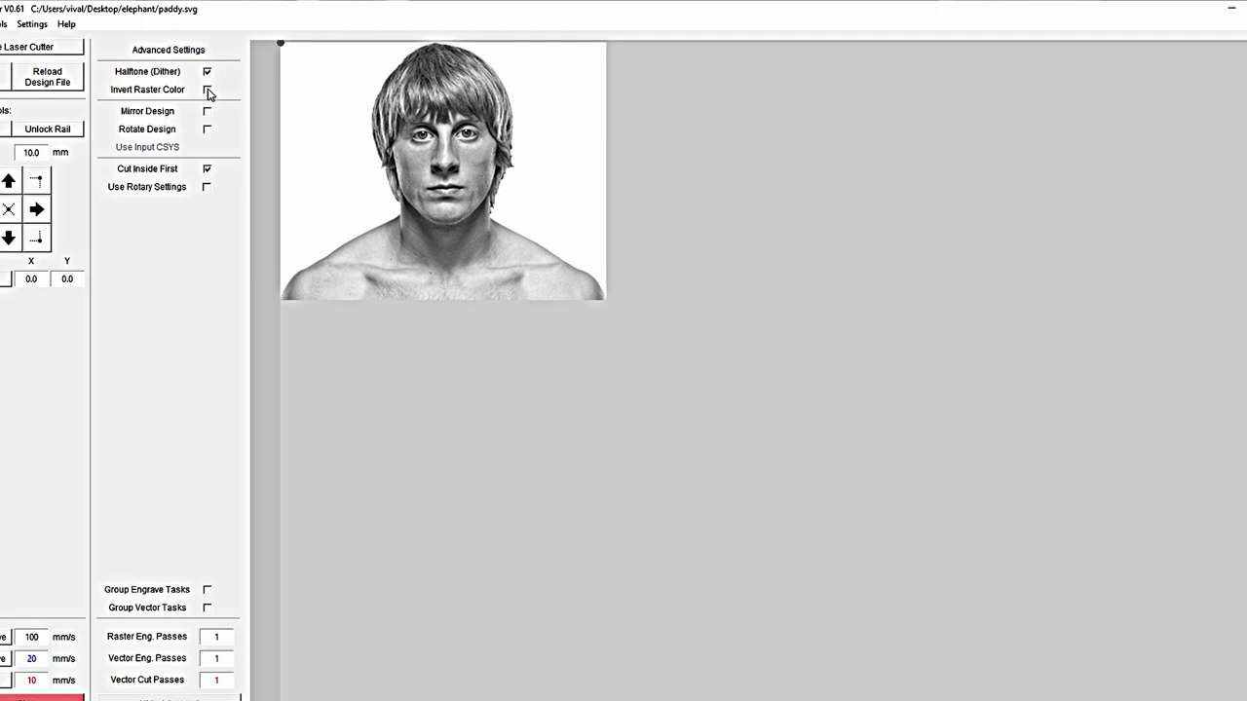
click(207, 89)
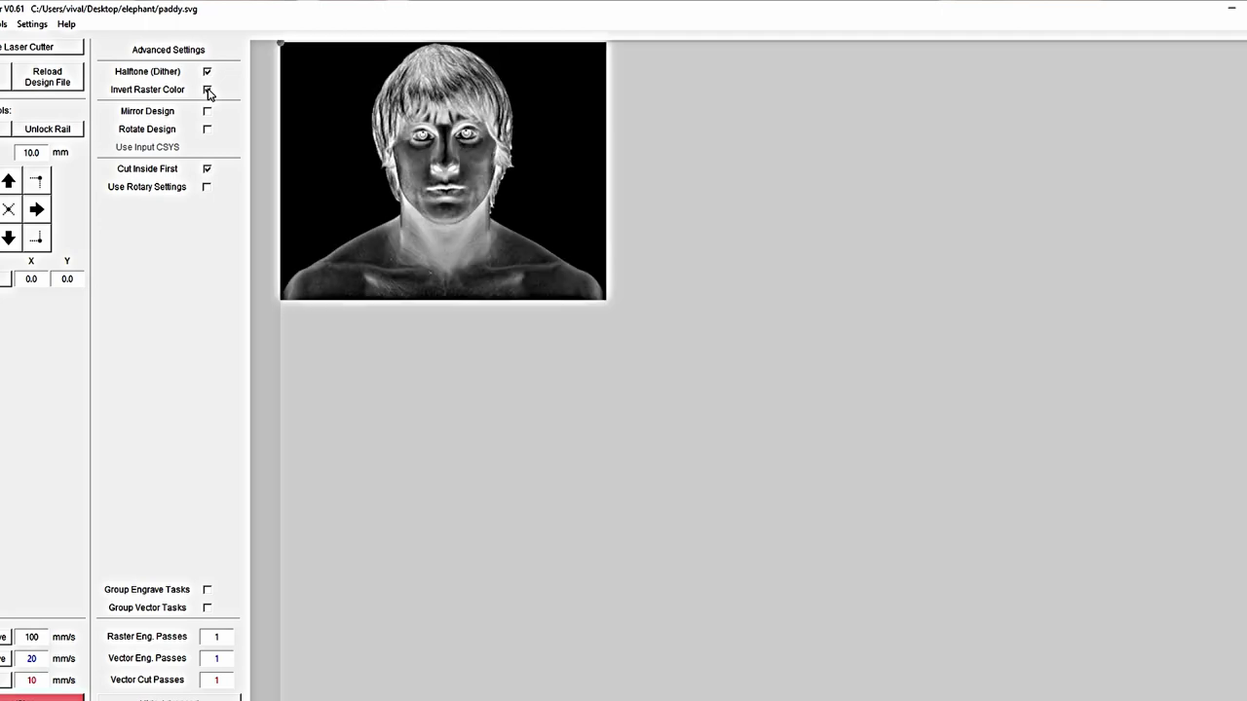
click(208, 90)
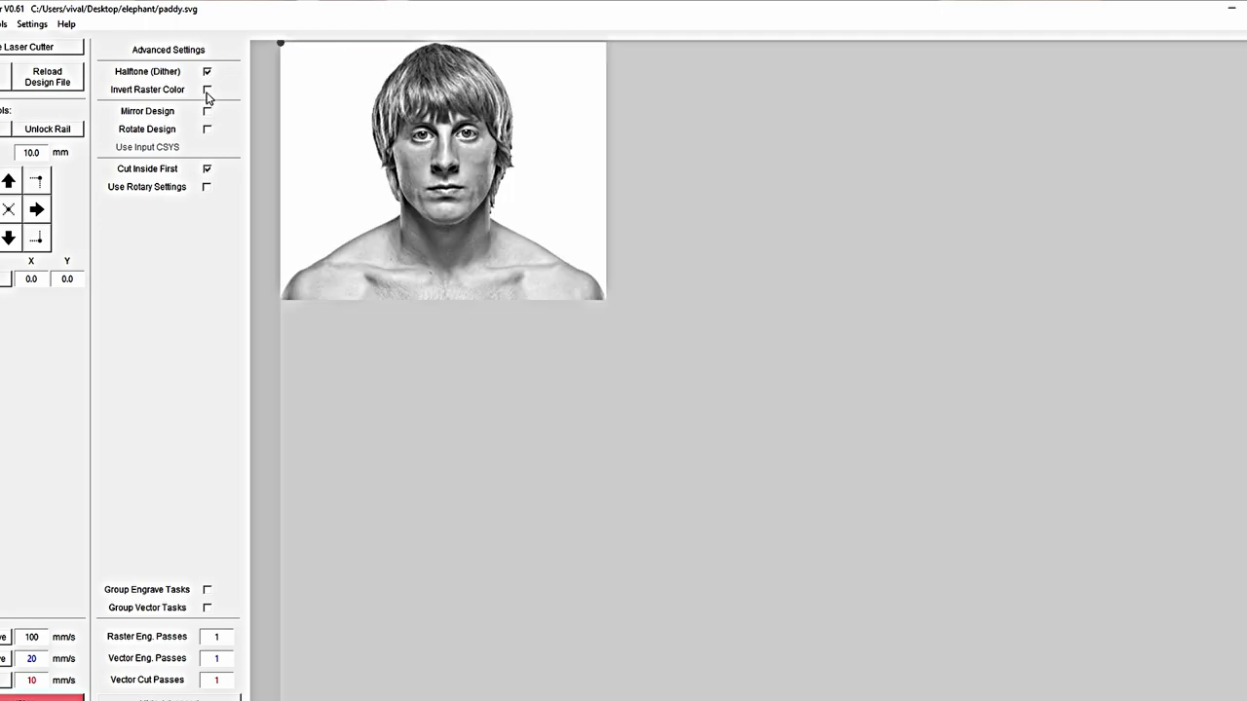
click(207, 91)
click(208, 89)
click(207, 74)
click(206, 74)
- Set the raster engrave speed to 400 mm/s
double_click(45, 637)
text(400)
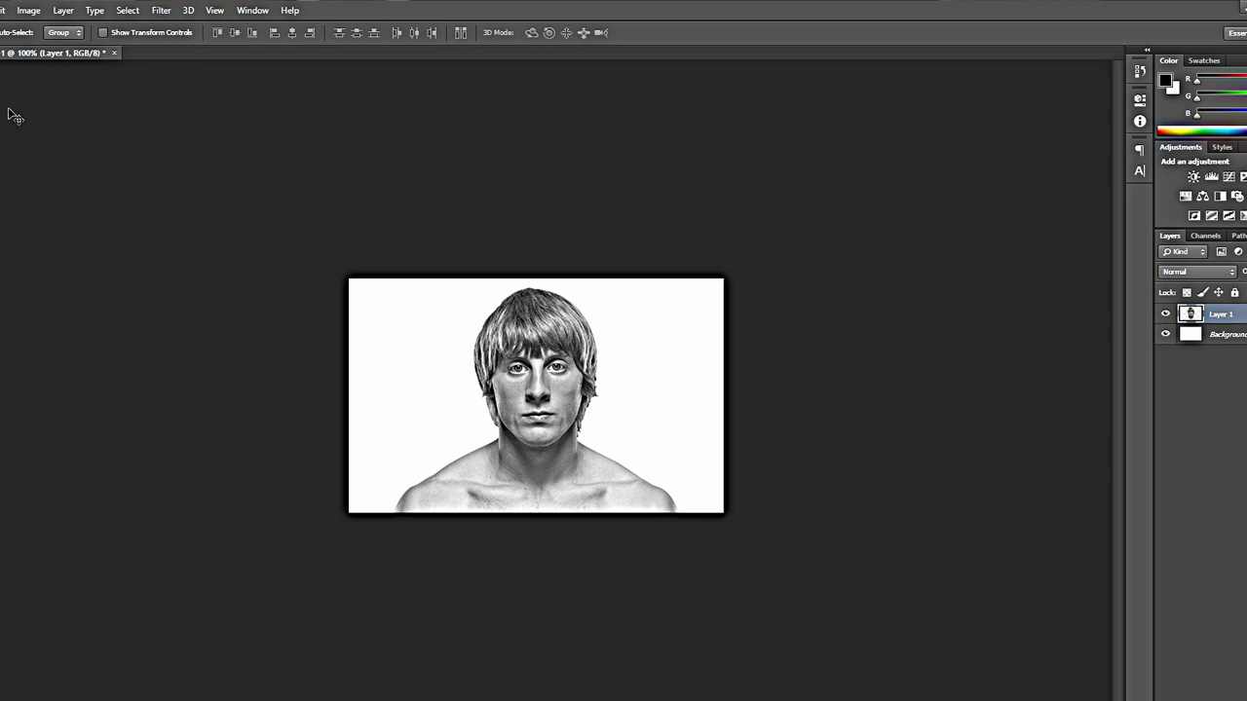
- Darken the portrait layer in Photoshop with Curves by shifting the black point inward, and compare before and after
click(28, 12)
mouse_move(79, 45)
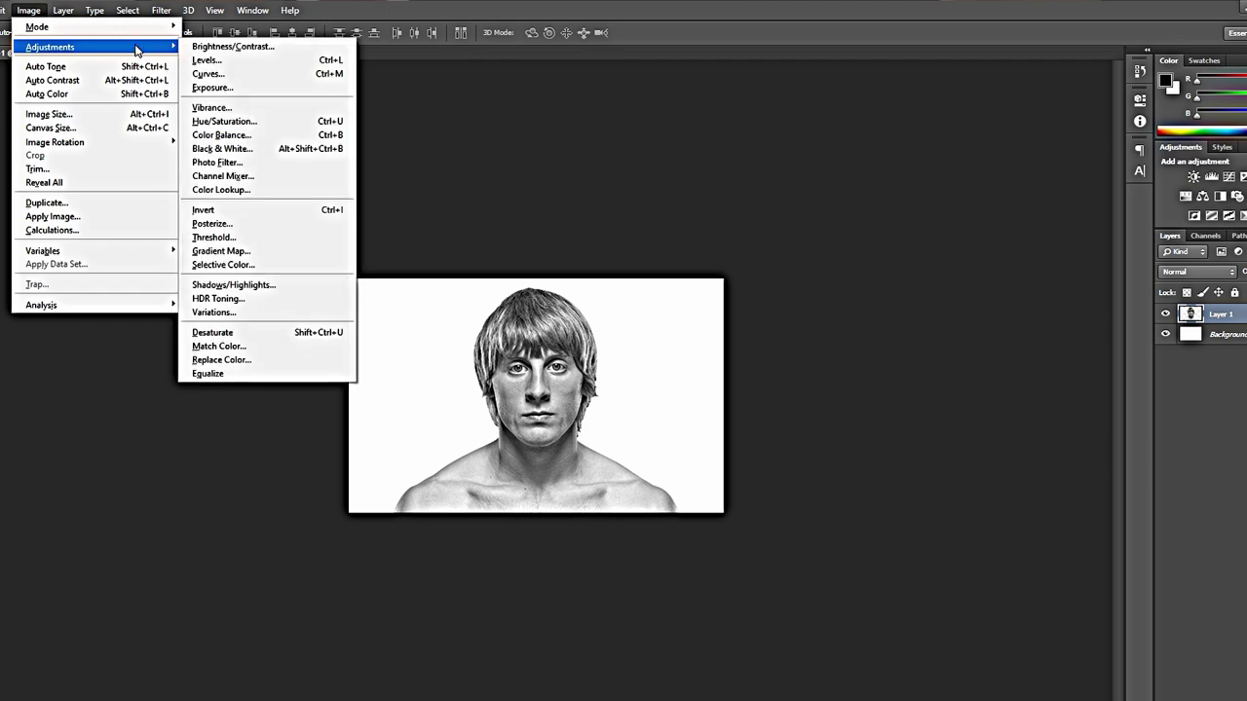
click(248, 75)
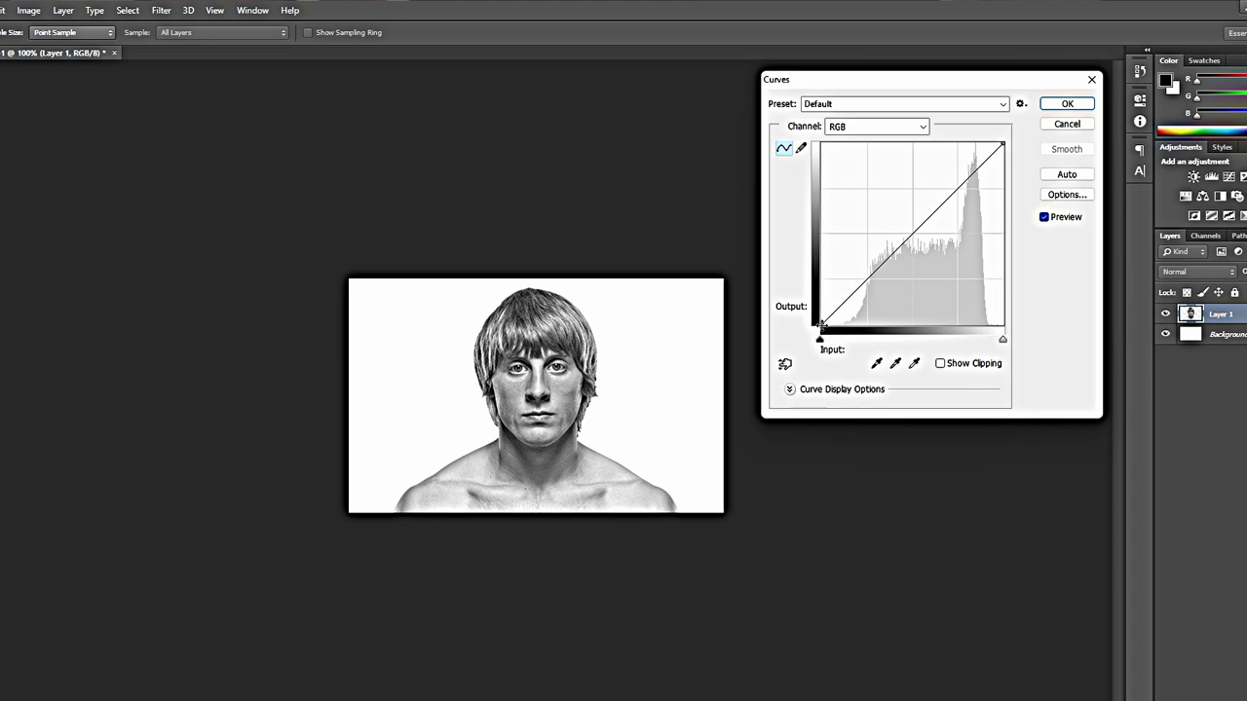
drag(820, 322, 848, 324)
key(Return)
key(v)
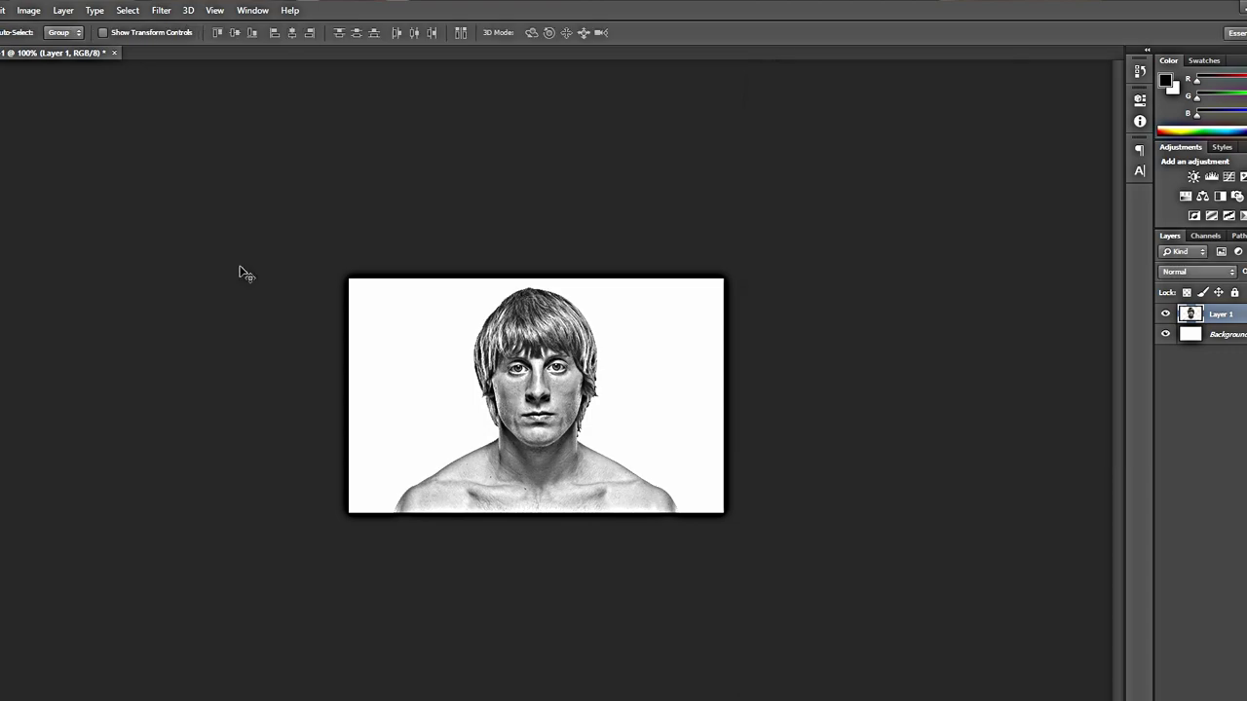
key(ctrl+z)
key(ctrl+z)
click(5, 9)
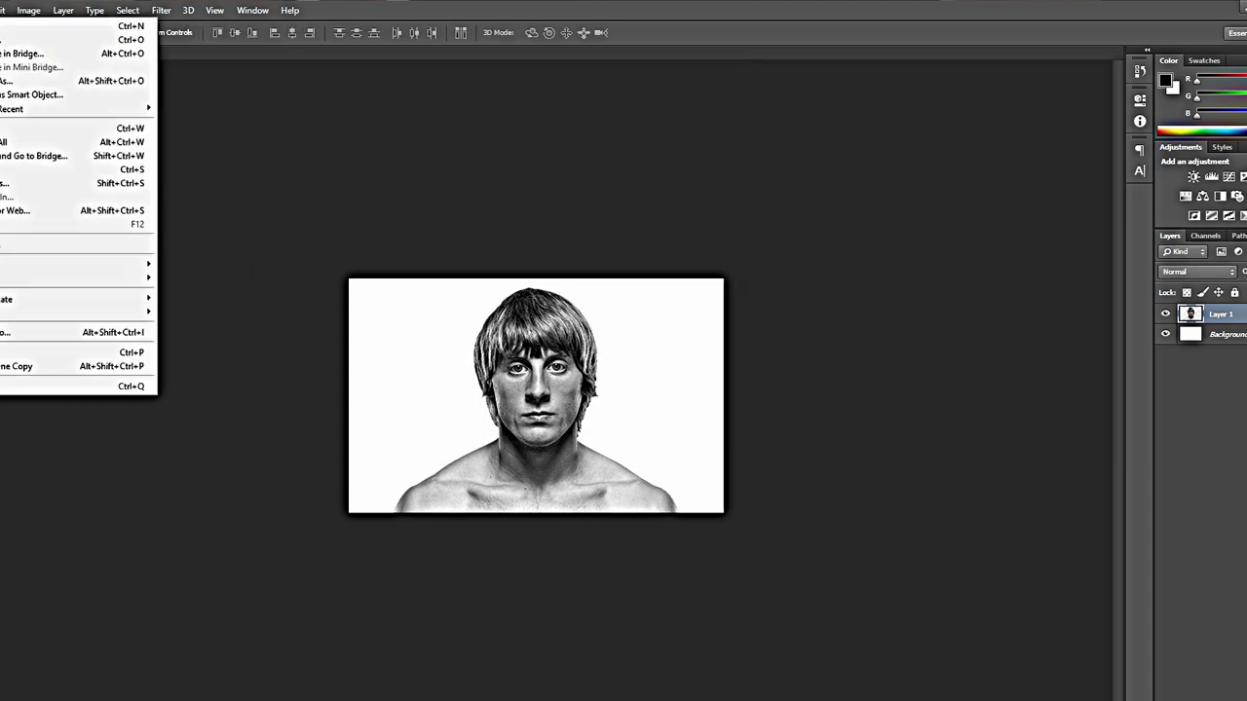
click(268, 136)
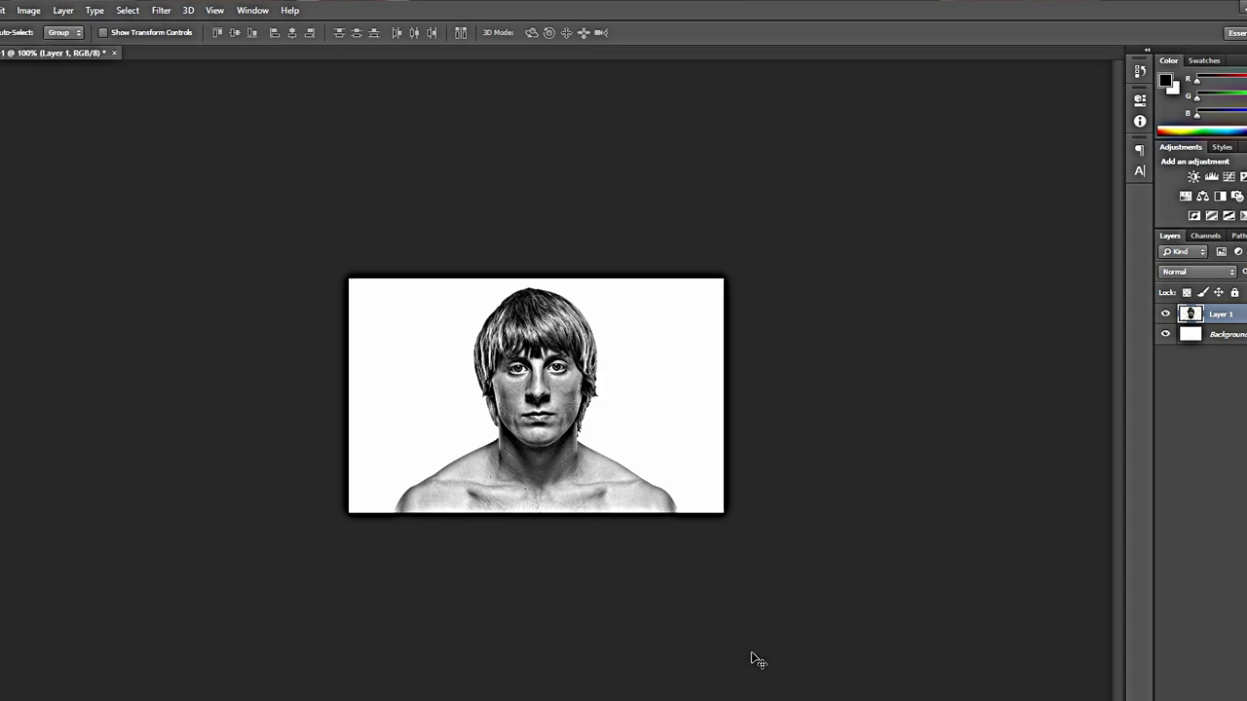
- Switch to the ImagR web page and open the download options for the processed portrait
click(867, 697)
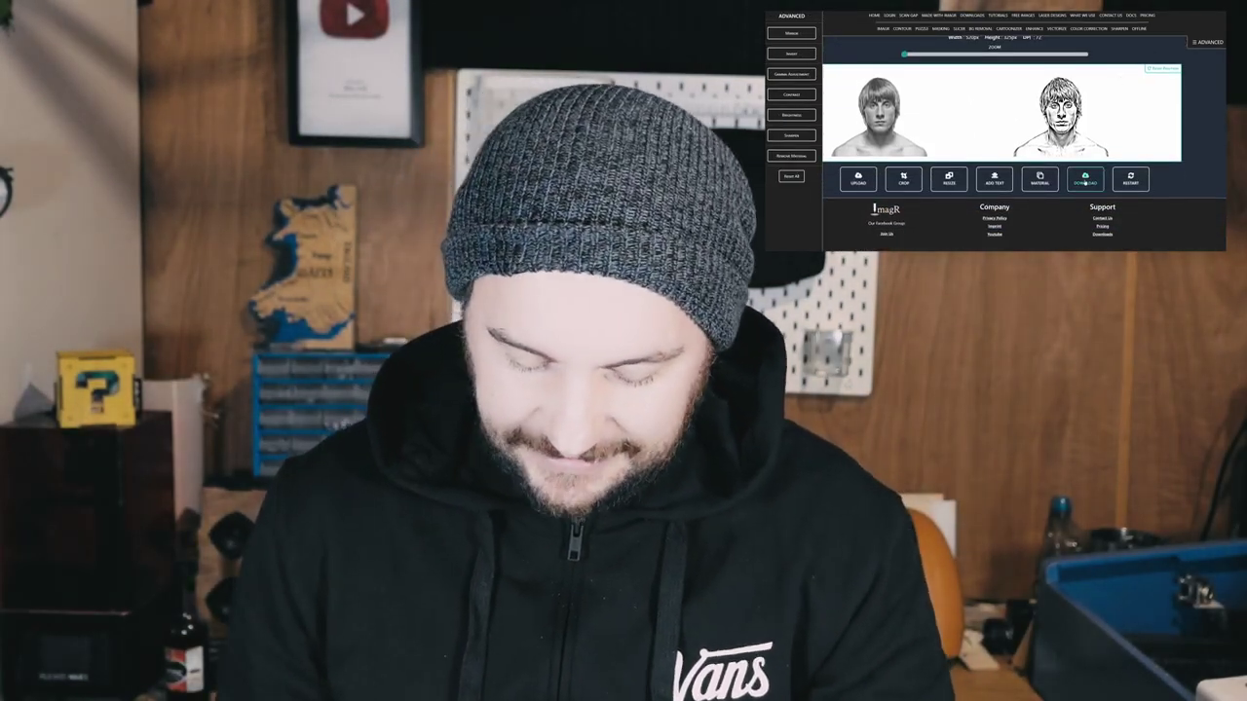
click(1085, 183)
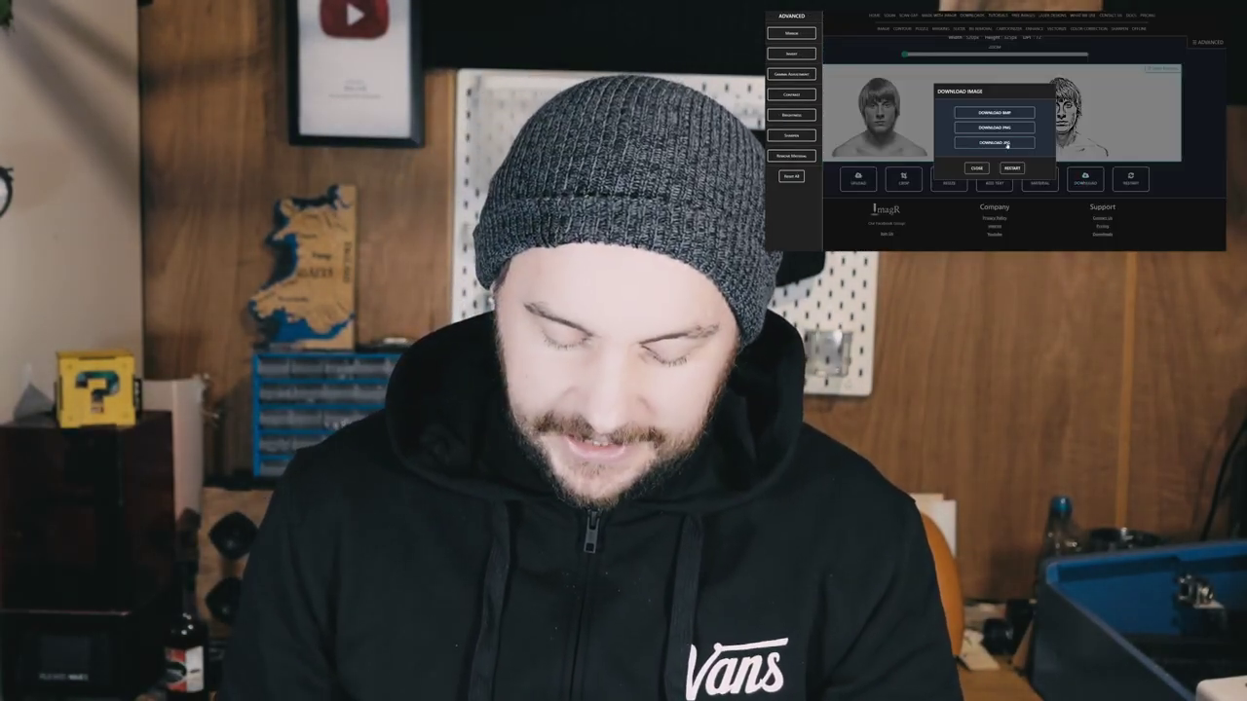